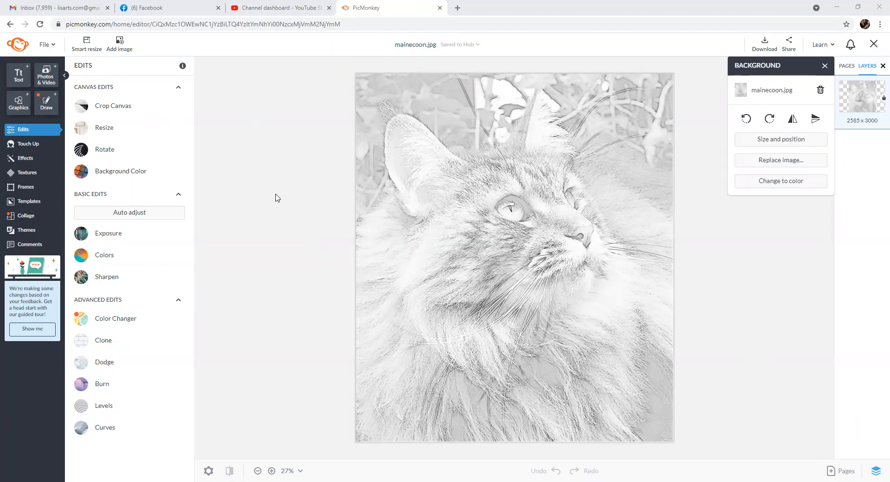
Step: Return to the Hub and open the auto-saved cat sketch KPYB1320_YBJ.jpg for editing as an example
left_click(10, 48)
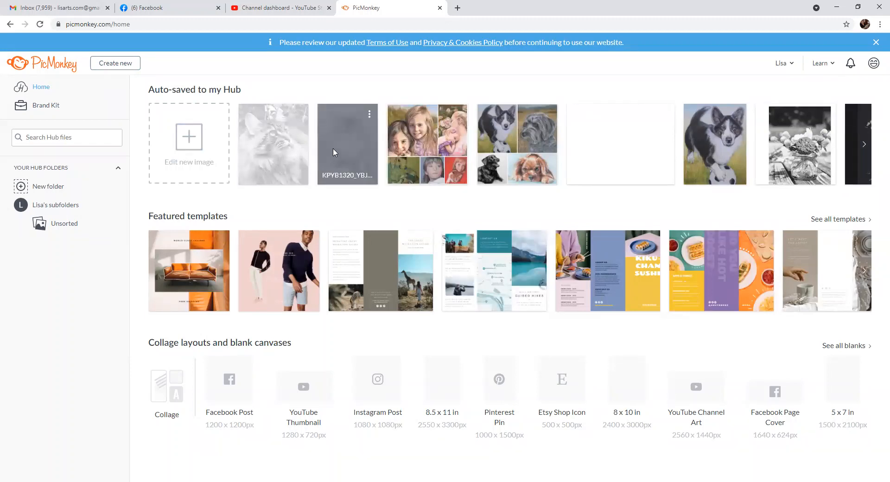
left_click(344, 154)
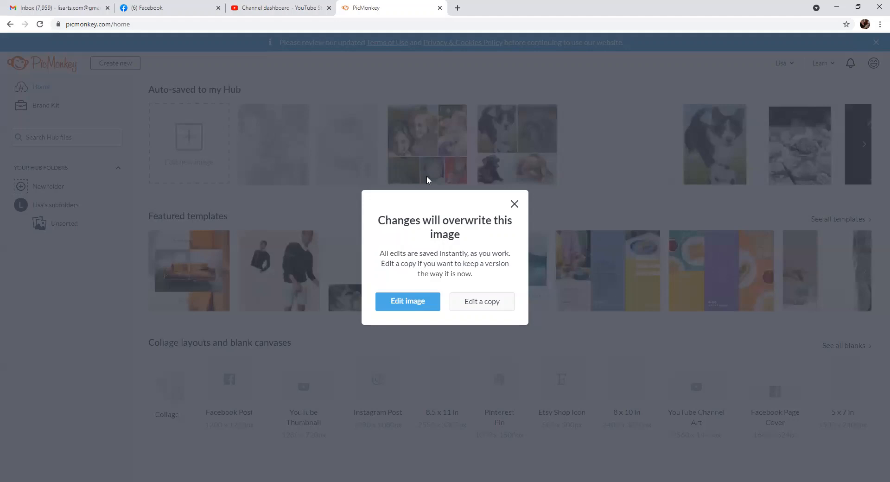
left_click(408, 301)
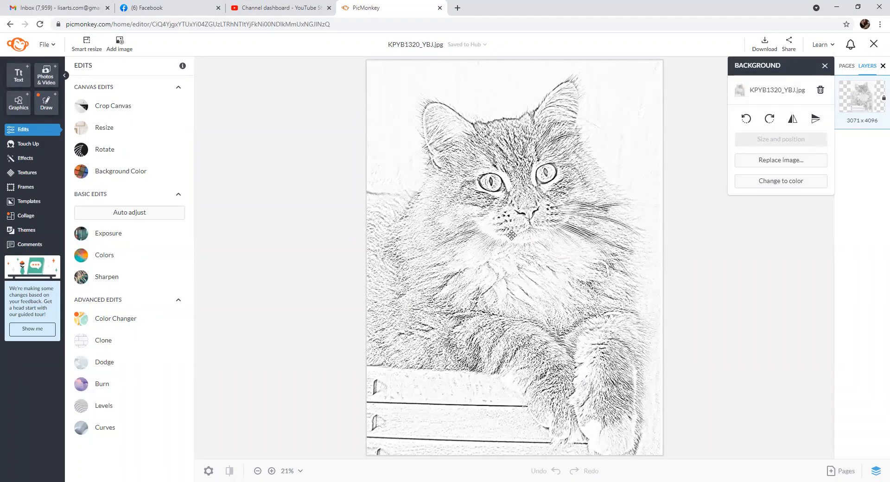
Step: Create a new image from the computer file Siberian_Kitten_YBJ_2_.jpg in the Dropbox folder challenge > cats > CCPAug
left_click(12, 45)
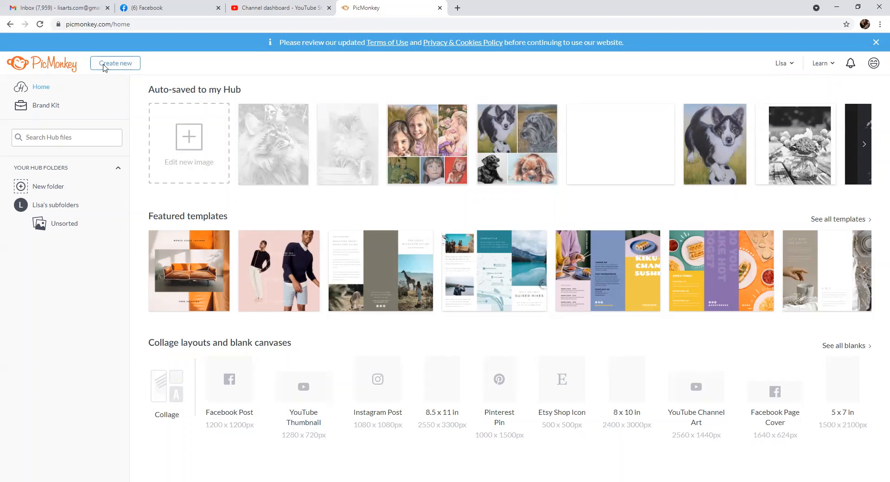
left_click(104, 67)
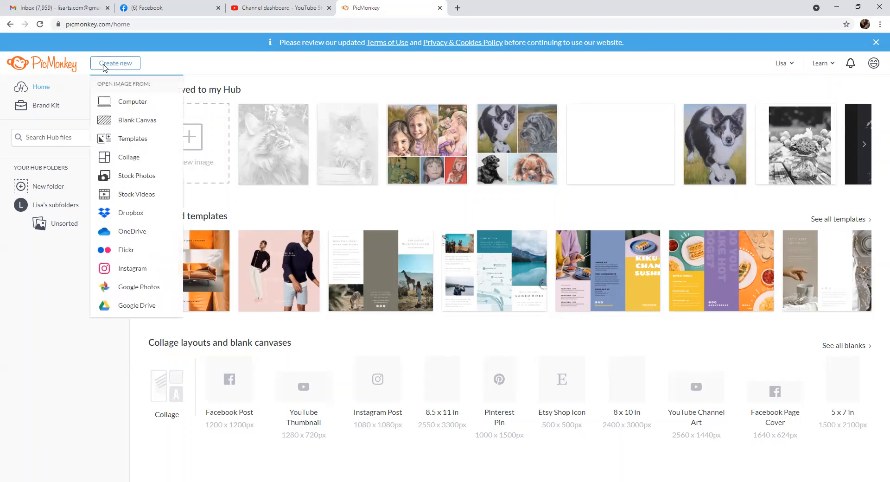
left_click(117, 106)
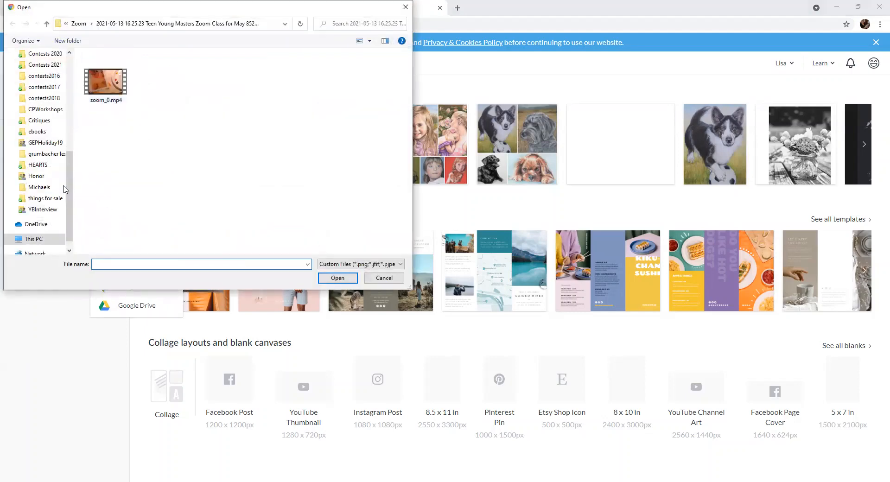
left_click_drag(70, 190, 72, 132)
left_click(52, 140)
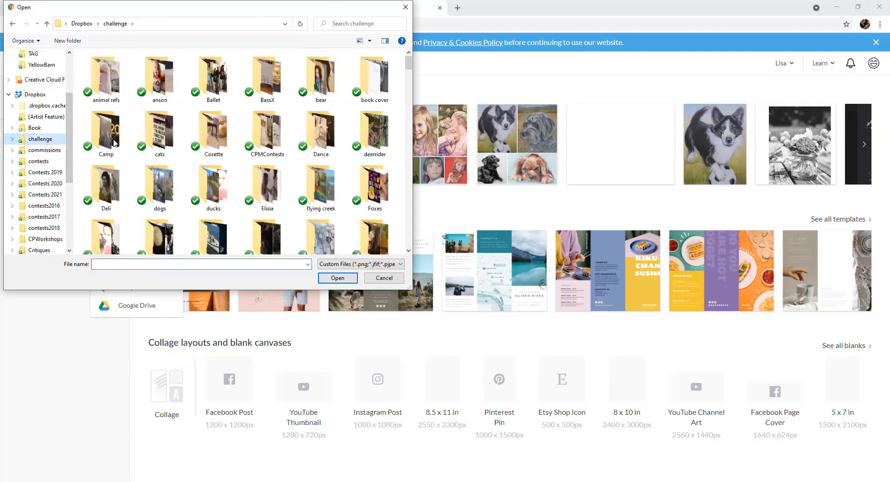
double_click(156, 146)
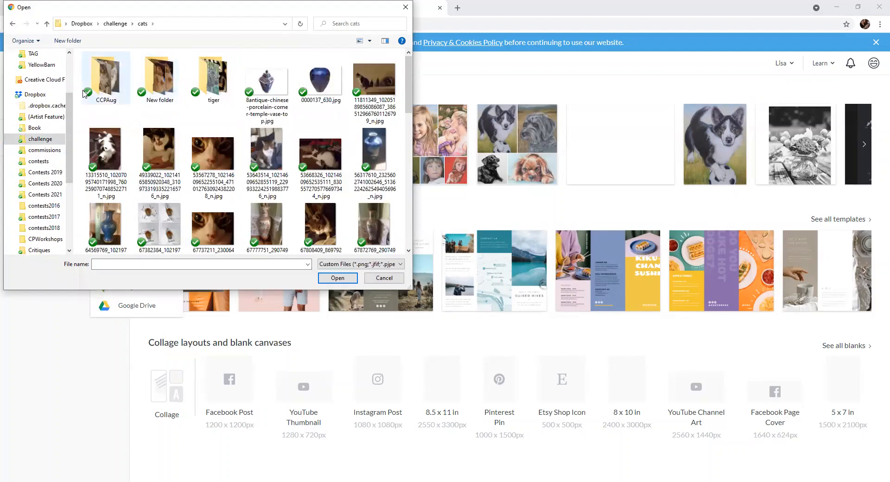
double_click(107, 84)
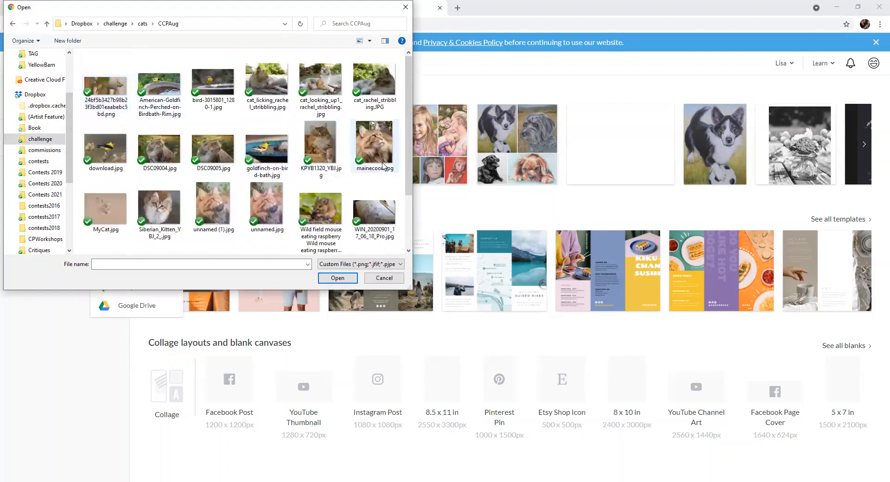
left_click(149, 209)
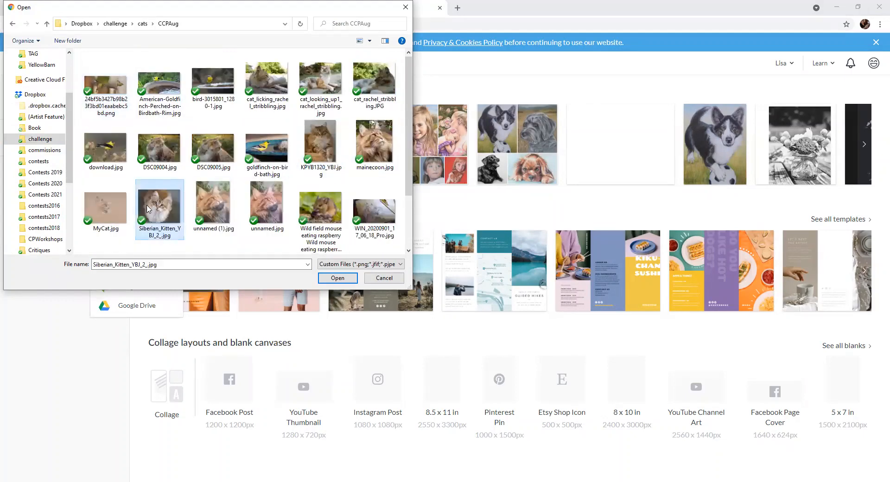
left_click(338, 277)
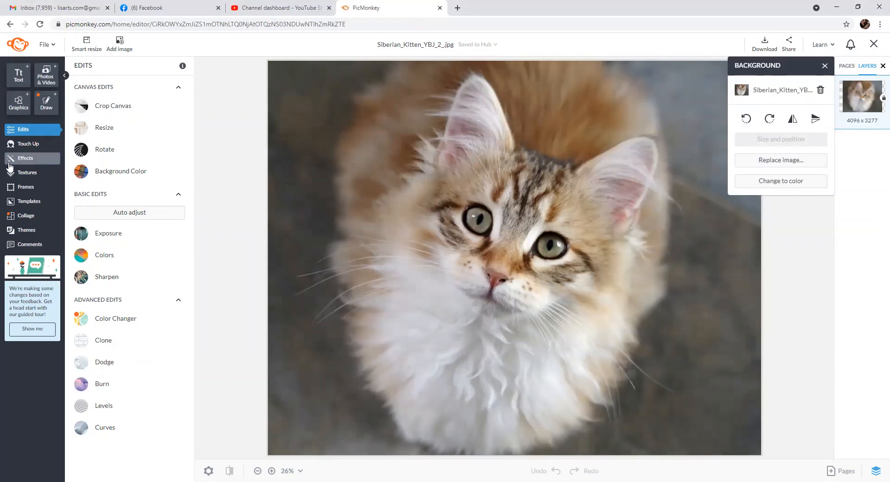
Step: Convert the kitten photo to black and white with the Tri-X effect at 400 and 0% fade
left_click(26, 160)
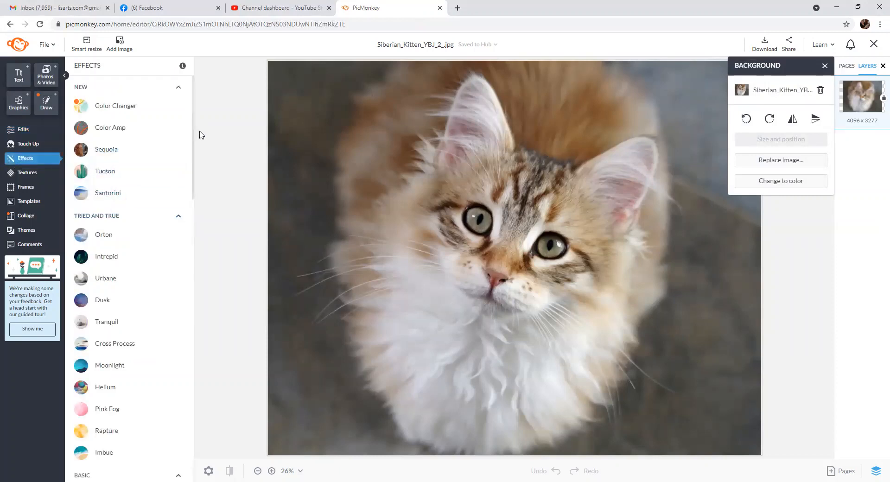
left_click_drag(195, 125, 188, 257)
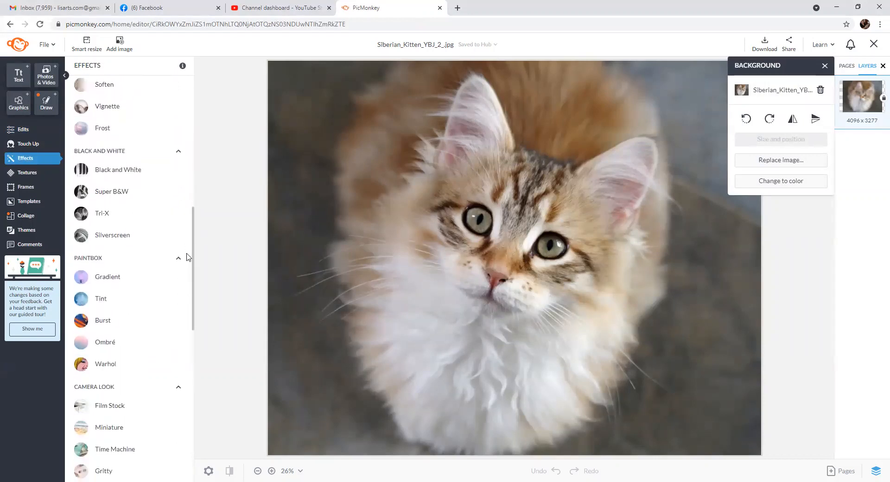
left_click(144, 175)
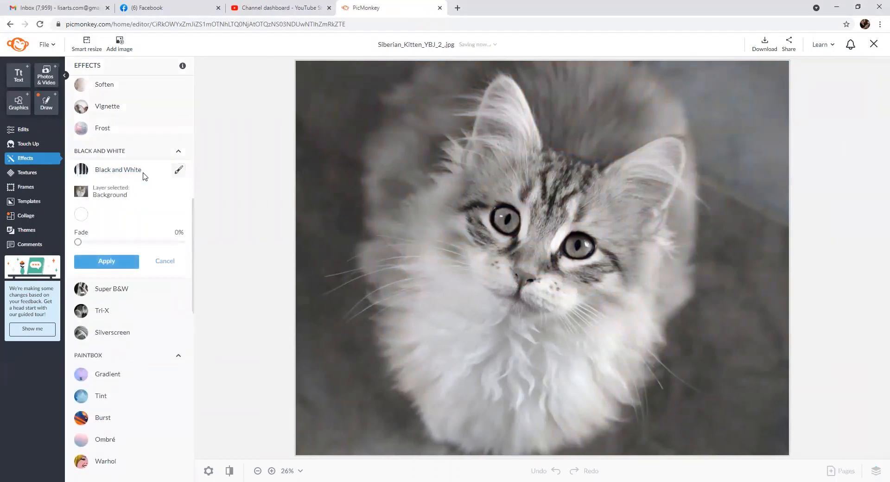
left_click(163, 262)
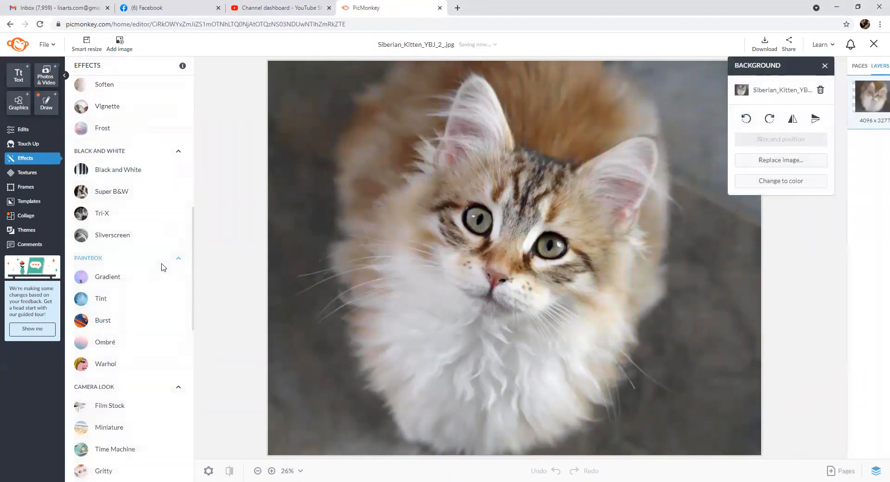
left_click(104, 214)
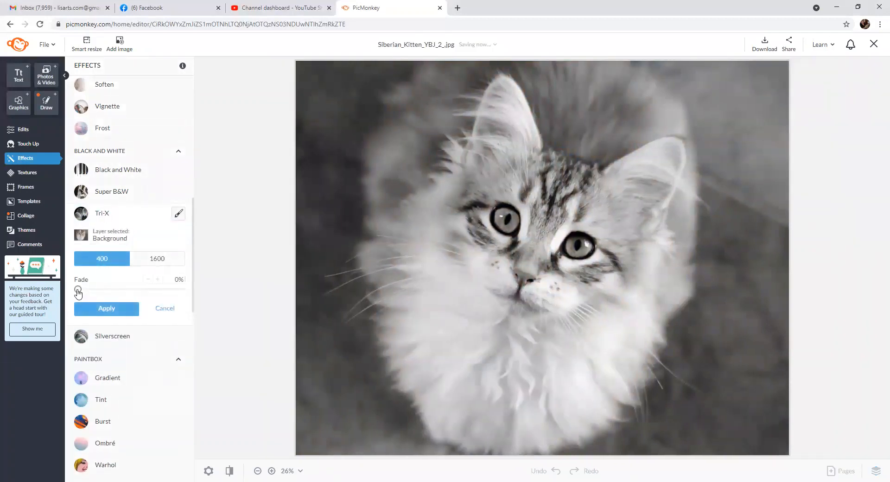
mouse_move(77, 289)
left_mouse_down()
mouse_move(136, 303)
mouse_move(70, 290)
left_mouse_up()
left_click(115, 309)
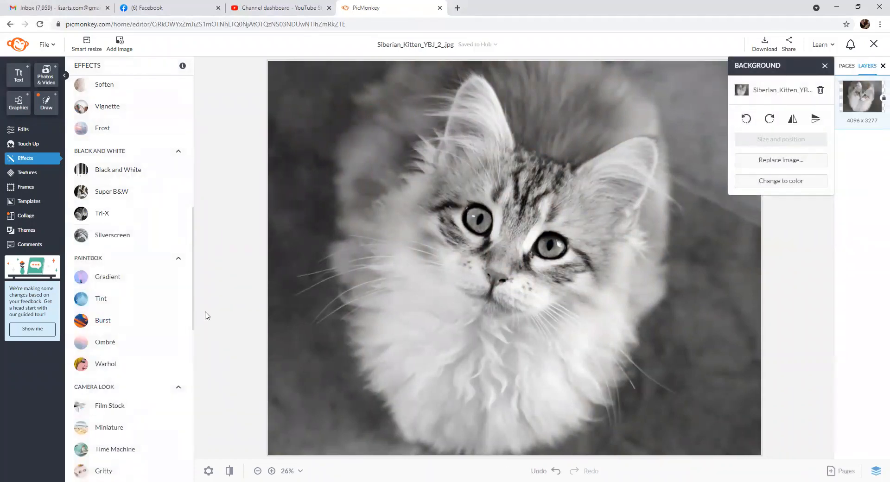
Step: Set up the Edge Sketch effect on the kitten photo with thickness 3, level of detail 80% and fade 64%
left_click_drag(192, 257, 195, 422)
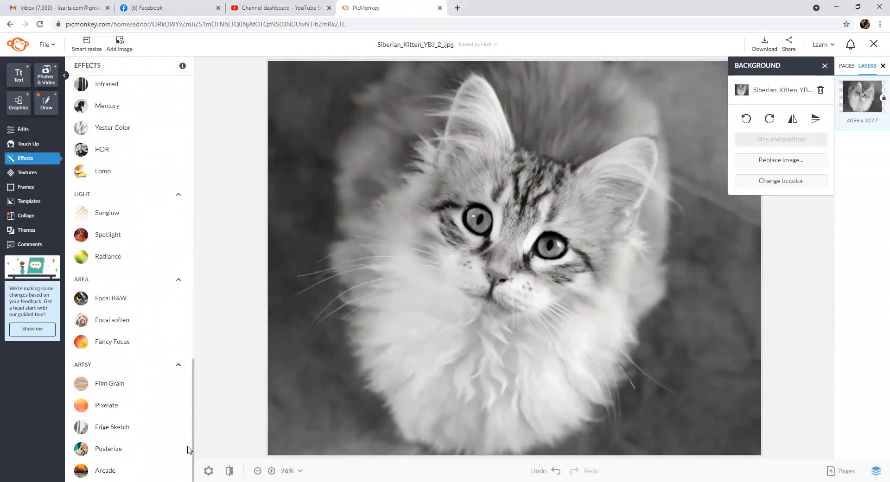
left_click(112, 427)
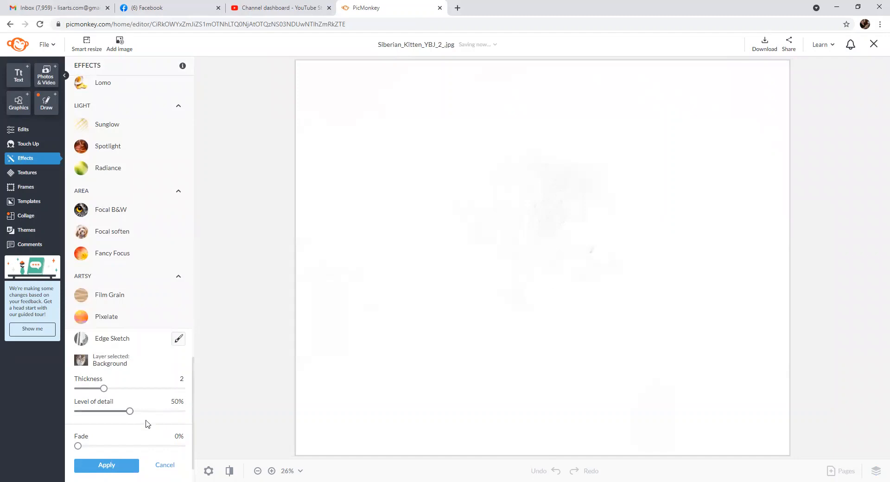
mouse_move(132, 416)
left_mouse_down()
mouse_move(184, 421)
mouse_move(139, 413)
mouse_move(120, 394)
mouse_move(178, 402)
left_mouse_up()
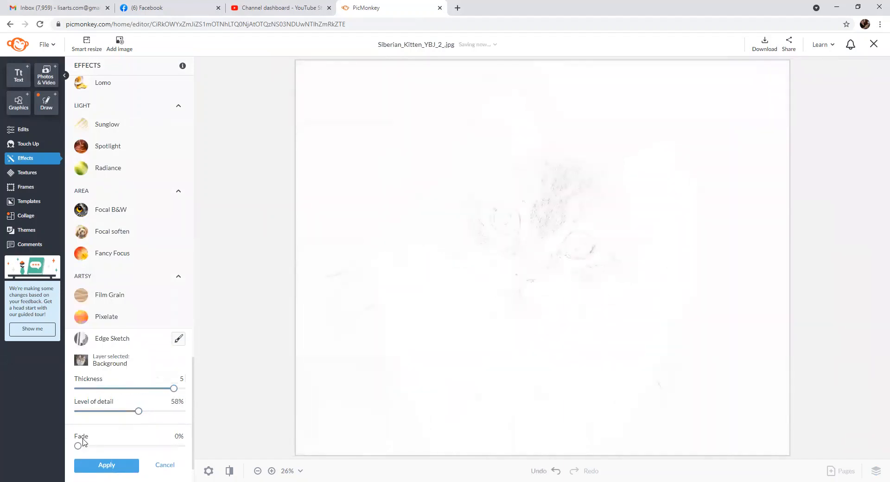
left_click_drag(78, 446, 144, 456)
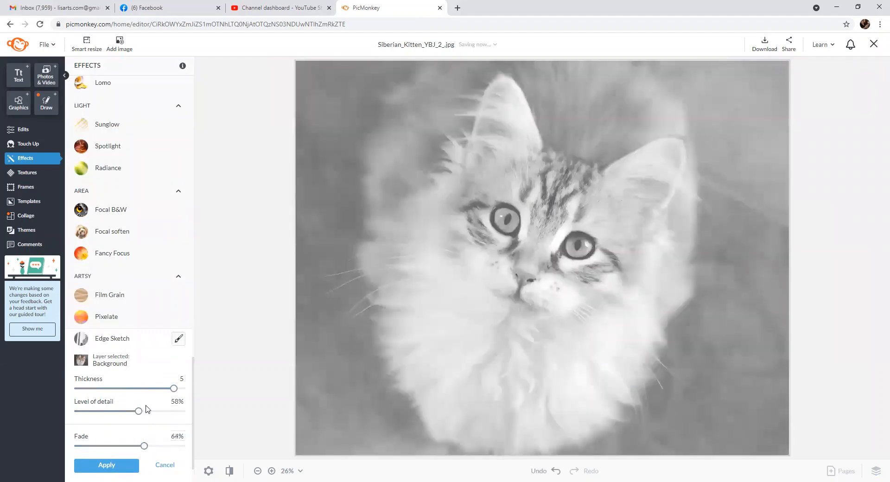
left_click_drag(139, 411, 164, 420)
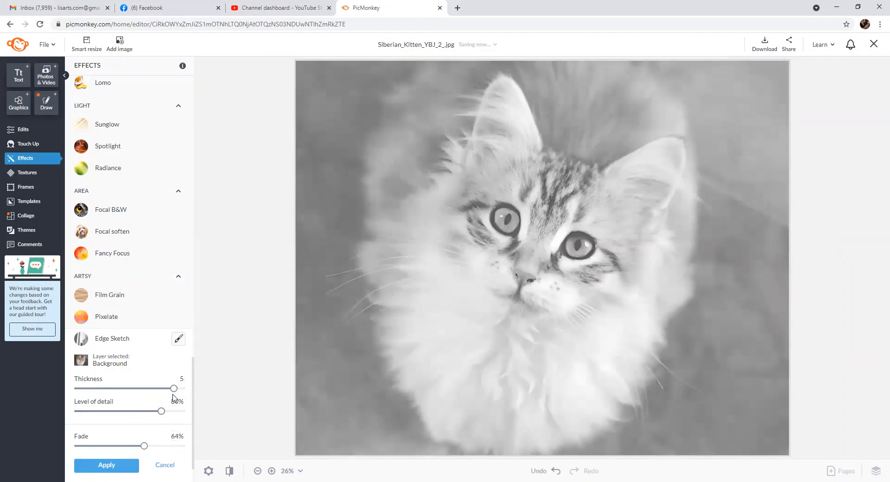
left_click_drag(173, 388, 129, 392)
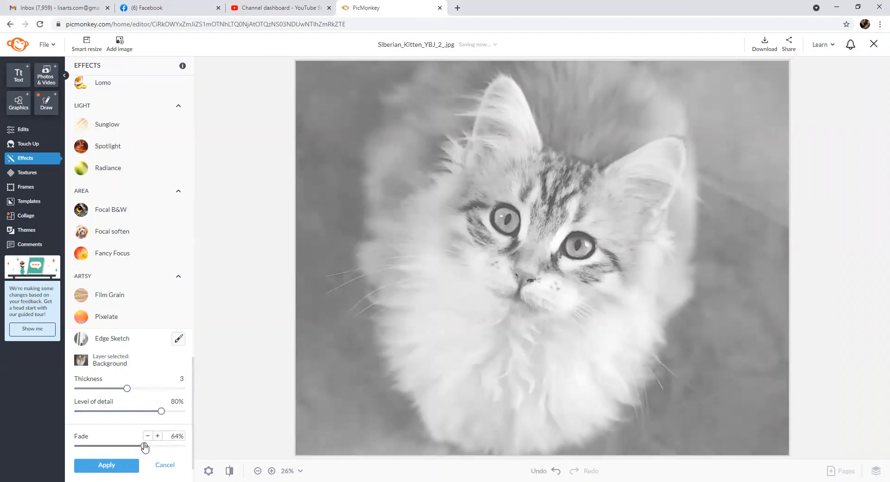
Step: Lower the Edge Sketch fade to 57% and the level of detail to slightly above 35%, and apply the effect
mouse_move(144, 446)
left_mouse_down()
mouse_move(157, 448)
mouse_move(142, 447)
left_mouse_up()
mouse_move(161, 411)
left_mouse_down()
mouse_move(90, 414)
mouse_move(114, 422)
left_mouse_up()
mouse_move(143, 448)
left_mouse_down()
mouse_move(126, 448)
mouse_move(137, 449)
left_mouse_up()
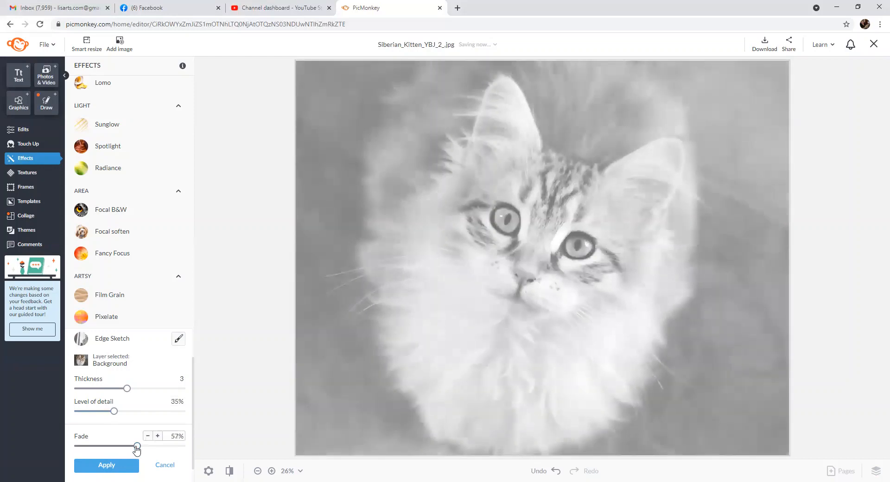
left_click_drag(114, 412, 120, 412)
left_click(123, 469)
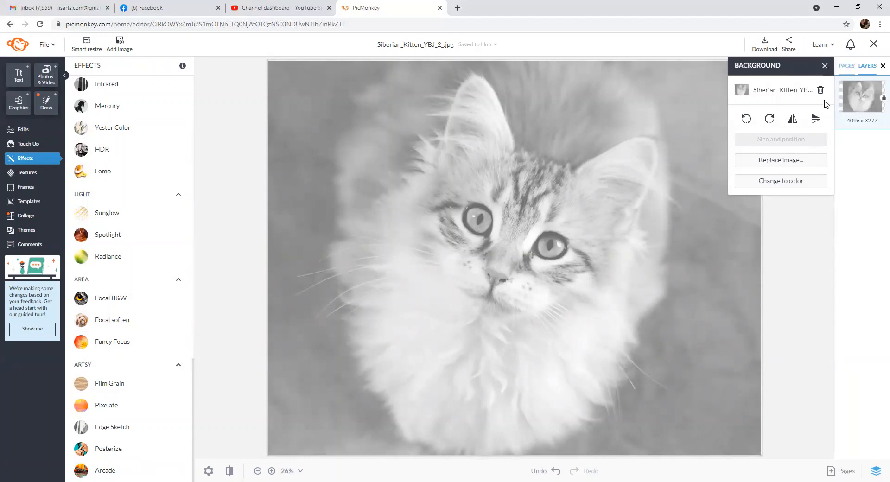
Step: Download the finished kitten sketch for print as a JPG image
left_click(824, 66)
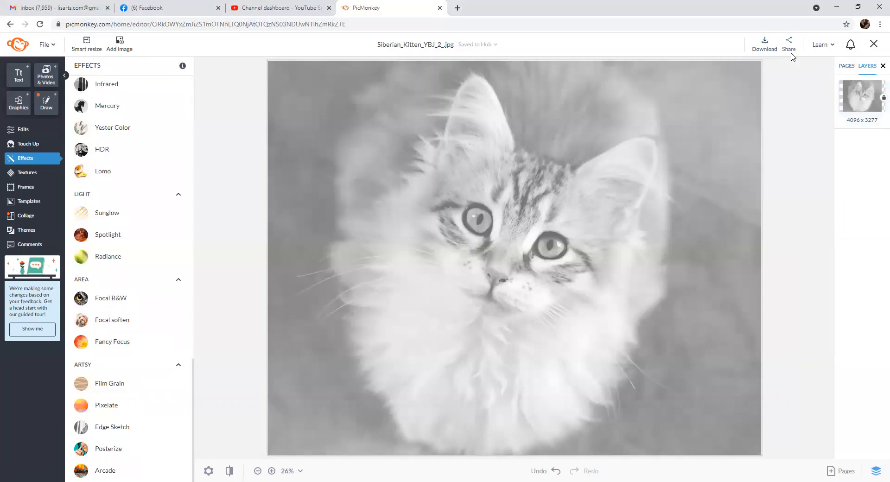
left_click(767, 48)
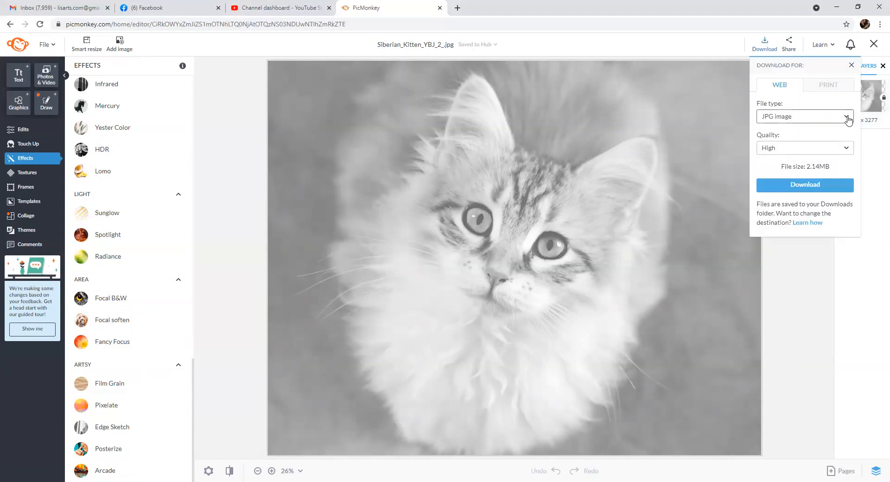
left_click(836, 86)
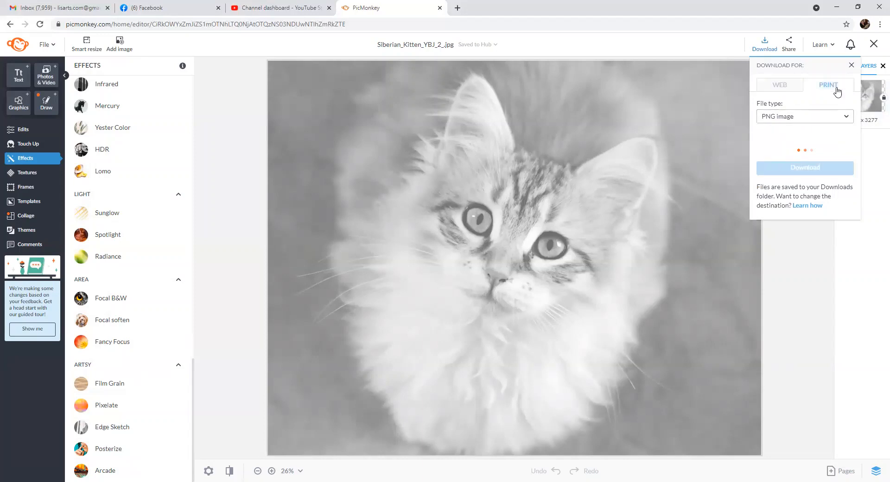
left_click(848, 120)
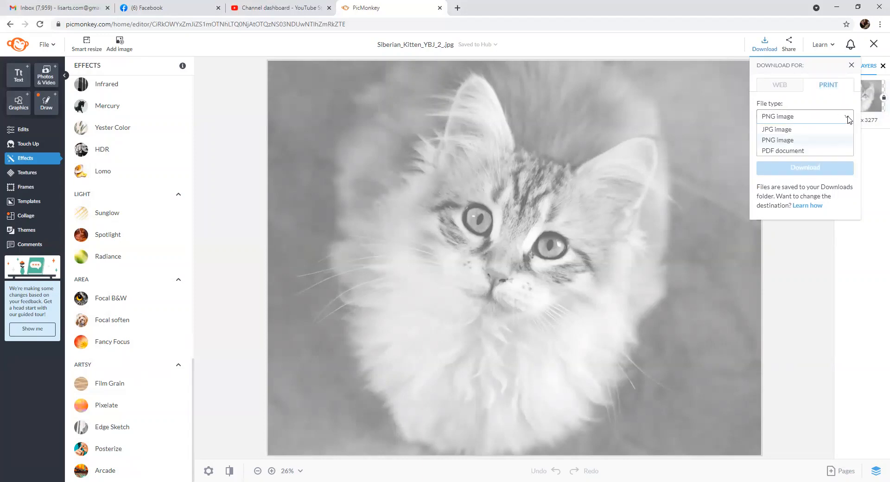
left_click(815, 134)
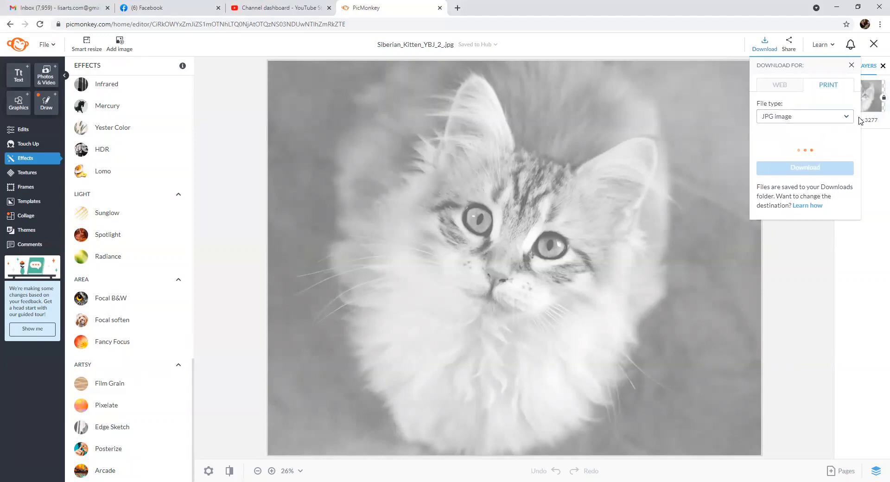
left_click(843, 118)
left_click(832, 150)
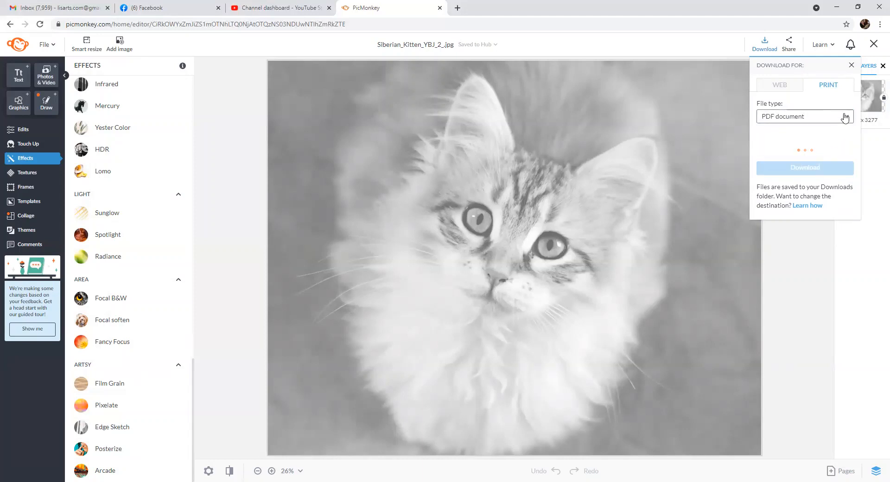
left_click(845, 117)
left_click(825, 132)
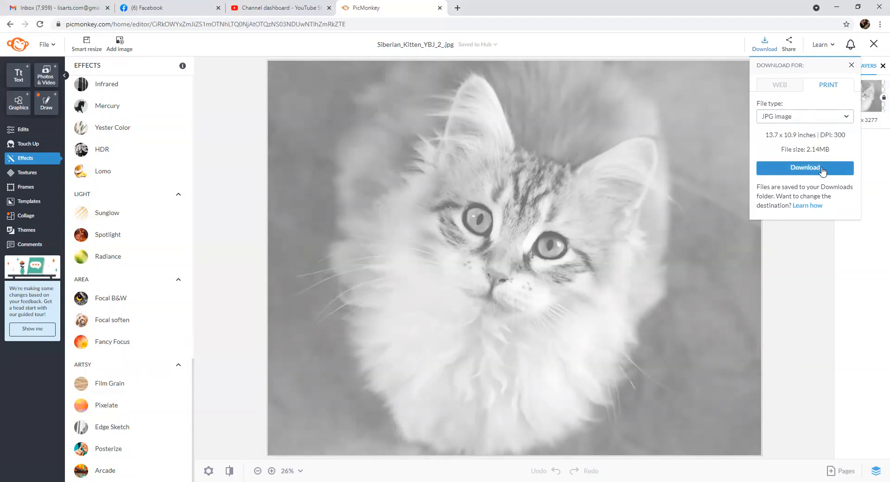
left_click(822, 168)
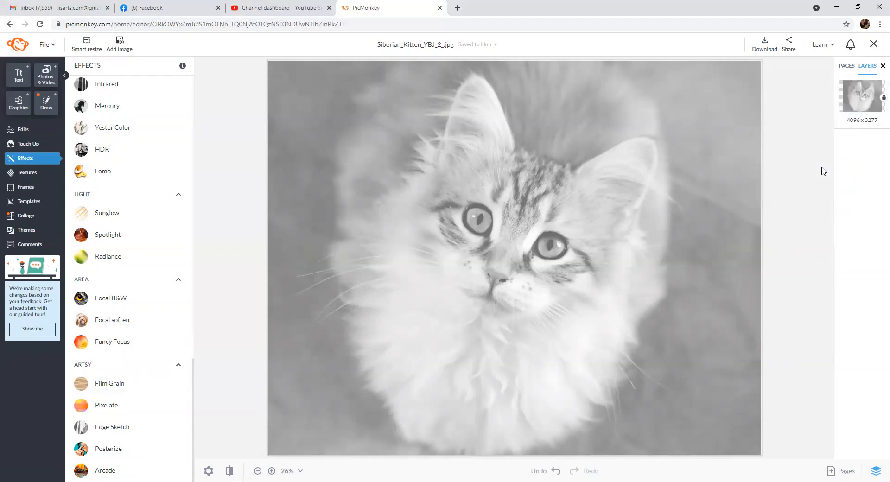